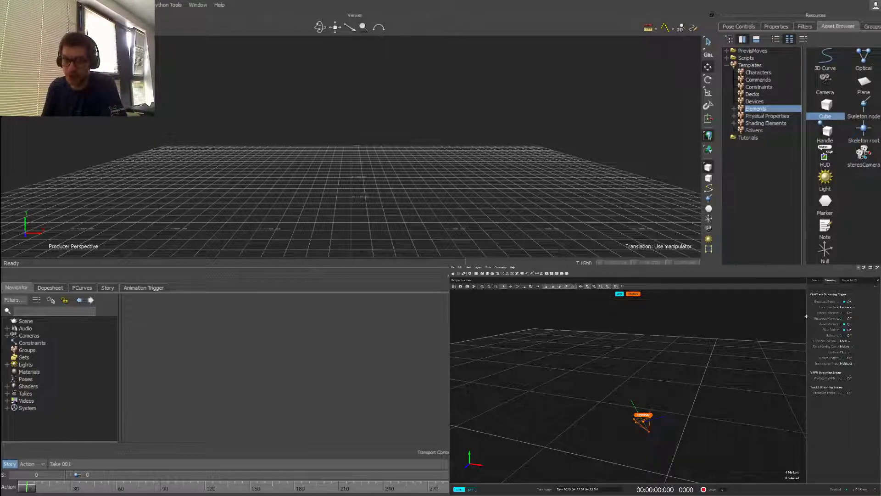
Examine the RigidBody asset, its properties and the OptiTrack Streaming Engine settings.
{"action": "left_click_drag", "start_coordinate": [806, 316], "coordinate": [799, 316]}
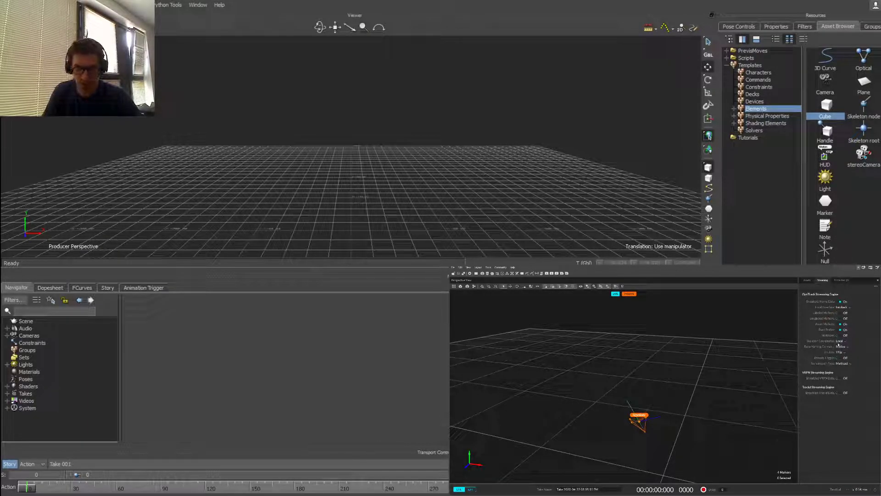
{"action": "mouse_move", "coordinate": [686, 364]}
{"action": "right_mouse_down"}
{"action": "mouse_move", "coordinate": [605, 361]}
{"action": "mouse_move", "coordinate": [683, 366]}
{"action": "right_mouse_up"}
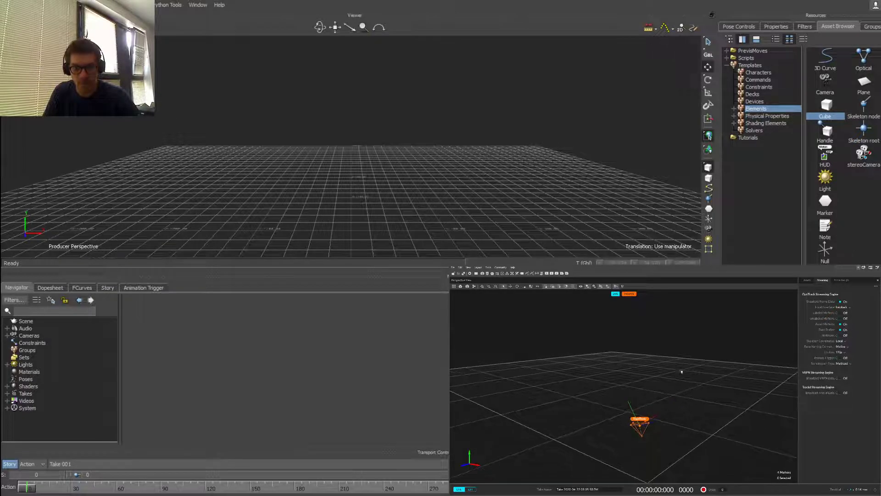
{"action": "left_click", "coordinate": [807, 281]}
{"action": "left_click", "coordinate": [819, 297]}
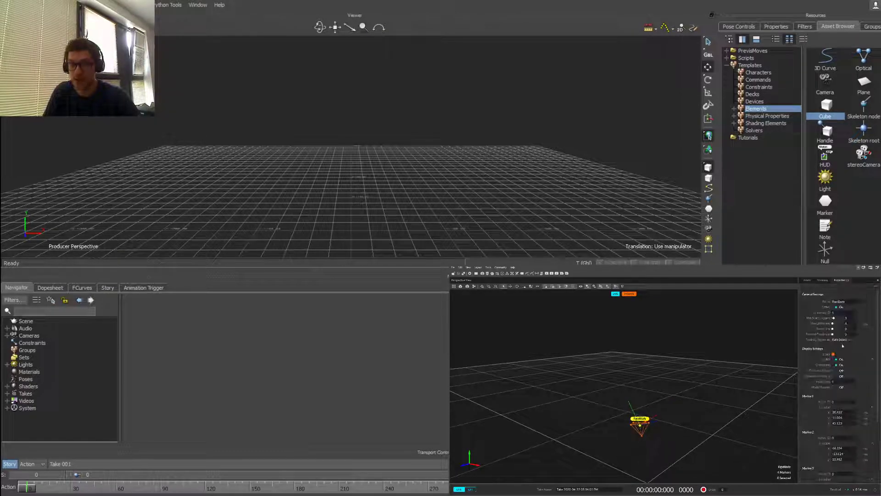
{"action": "left_click", "coordinate": [813, 280]}
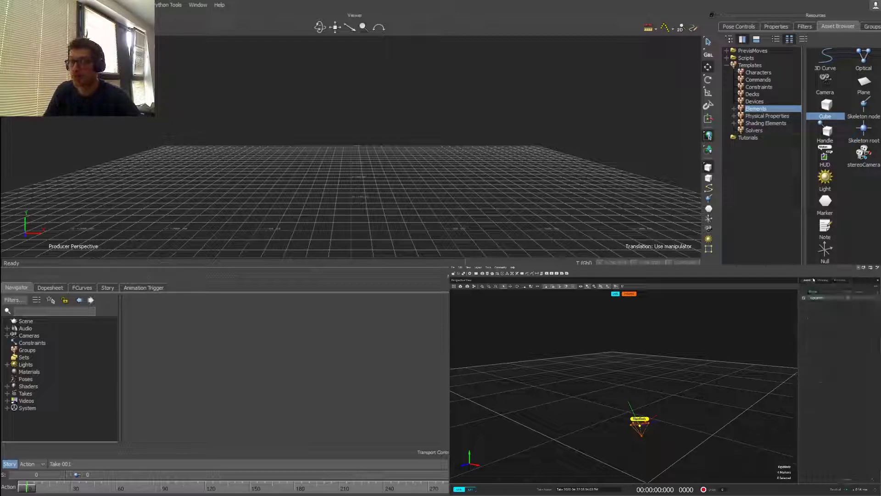
{"action": "right_click_drag", "start_coordinate": [757, 350], "coordinate": [722, 373]}
{"action": "left_click", "coordinate": [823, 280]}
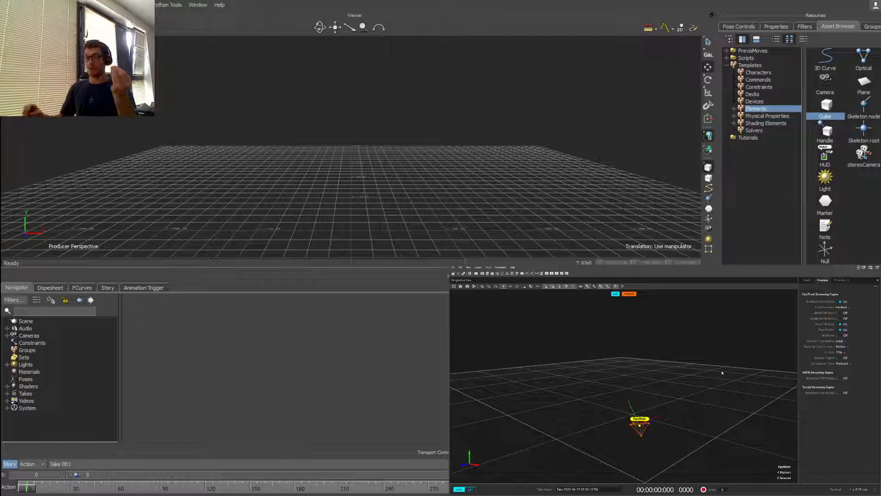
{"action": "scroll", "coordinate": [721, 373], "scroll_direction": "up", "scroll_amount": 3}
{"action": "scroll", "coordinate": [640, 419], "scroll_direction": "up", "scroll_amount": 3}
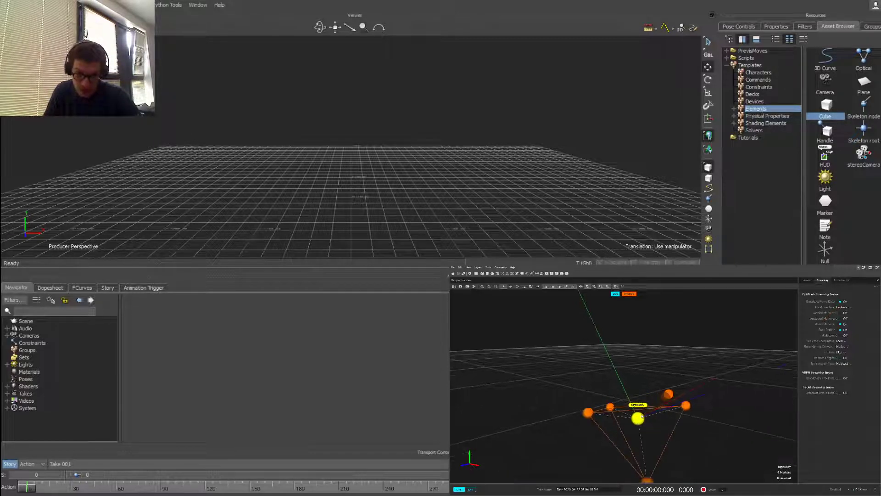
{"action": "scroll", "coordinate": [614, 425], "scroll_direction": "down", "scroll_amount": 5}
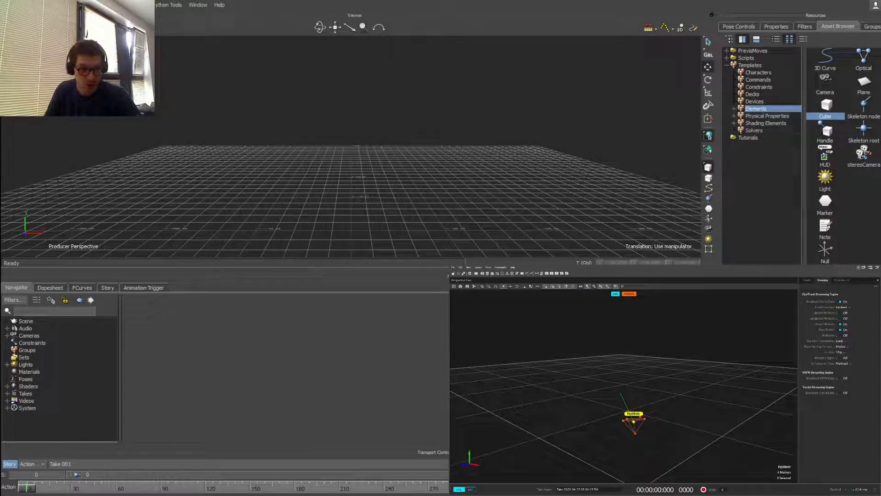
Add an OptiTrack Optical device from the Devices templates to the MotionBuilder scene.
{"action": "left_click_drag", "start_coordinate": [385, 189], "coordinate": [395, 211], "text": "ctrl+shift"}
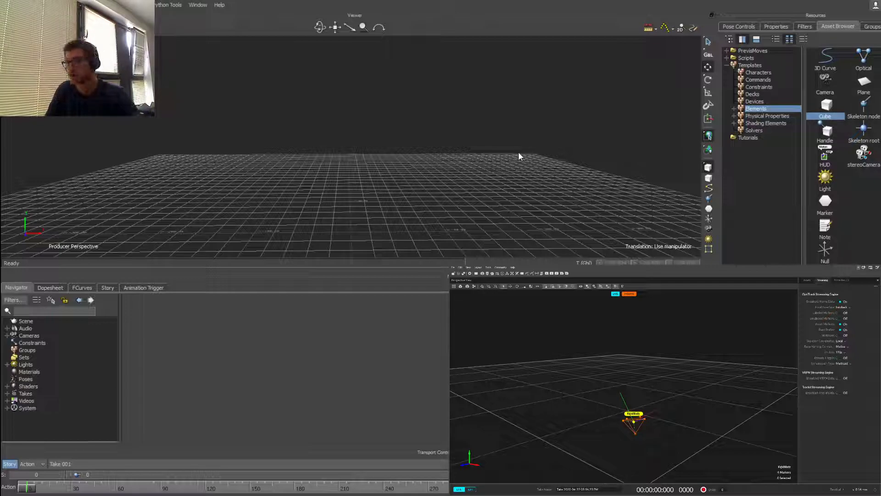
{"action": "left_click", "coordinate": [755, 101]}
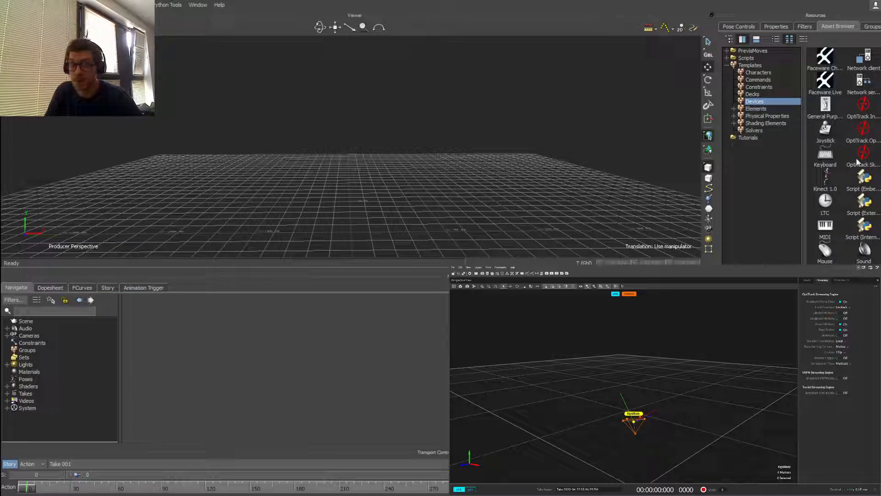
{"action": "left_click", "coordinate": [854, 133]}
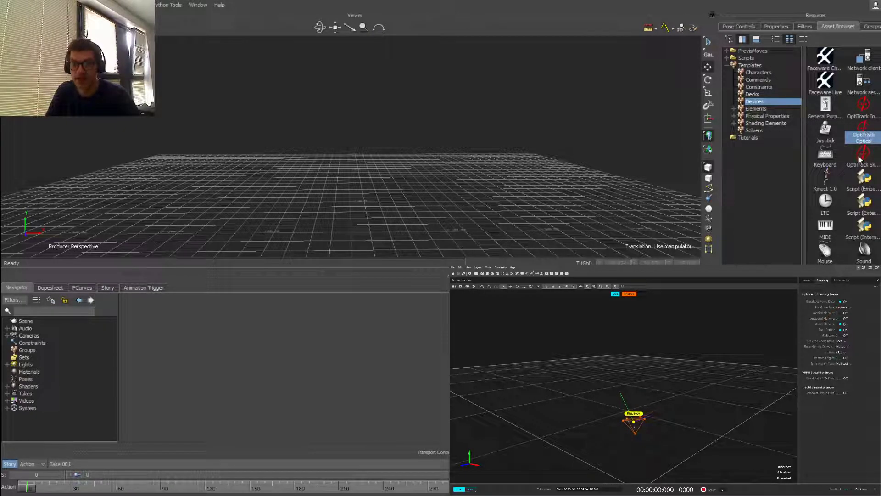
{"action": "left_click", "coordinate": [863, 155]}
{"action": "left_click", "coordinate": [864, 134]}
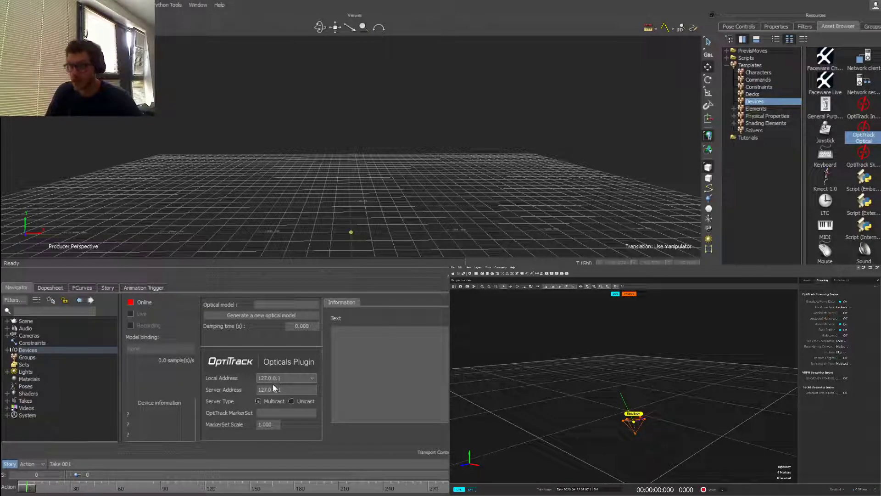
Bring the OptiTrack Optical device online with live data and generate a new optical model for the RigidBody marker set.
{"action": "left_click", "coordinate": [291, 414]}
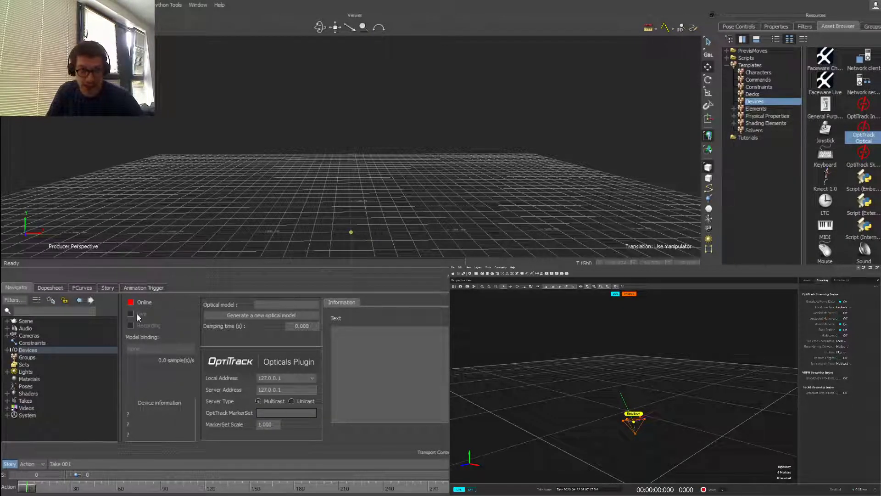
{"action": "left_click", "coordinate": [145, 302]}
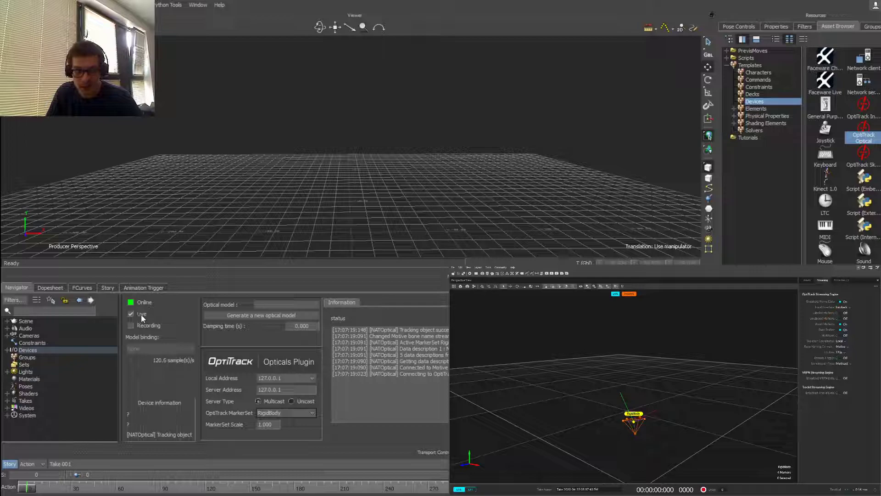
{"action": "left_click", "coordinate": [271, 314]}
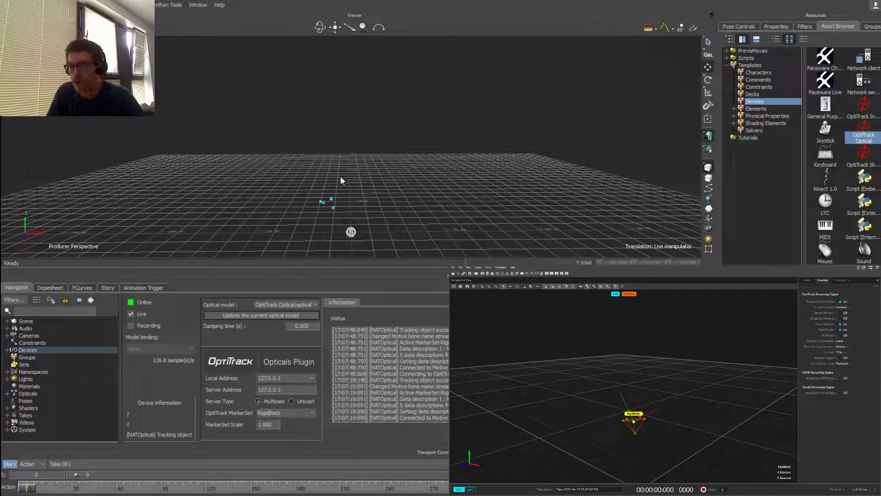
Add a Cube from the Elements templates to the scene near the optical model and set its Z translation to 0.
{"action": "left_click_drag", "start_coordinate": [355, 206], "coordinate": [520, 180], "text": "ctrl"}
{"action": "scroll", "coordinate": [519, 179], "scroll_direction": "down", "scroll_amount": 5}
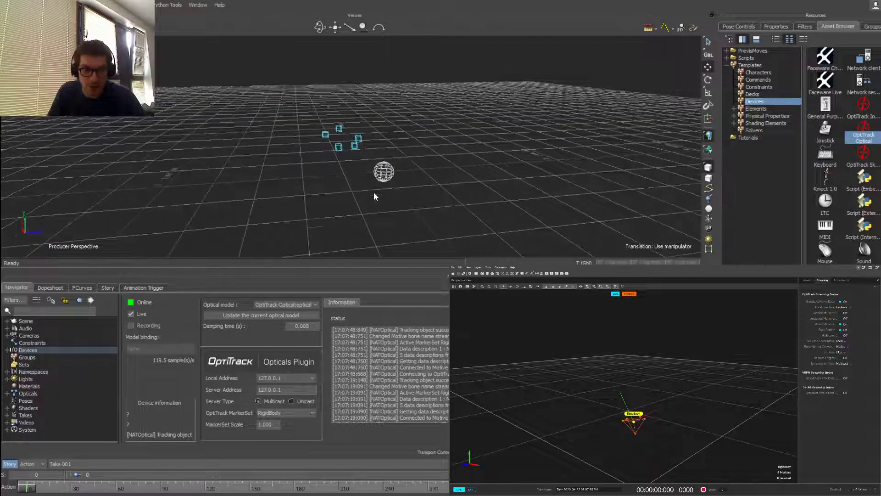
{"action": "left_click_drag", "start_coordinate": [374, 193], "coordinate": [387, 146], "text": "ctrl+shift"}
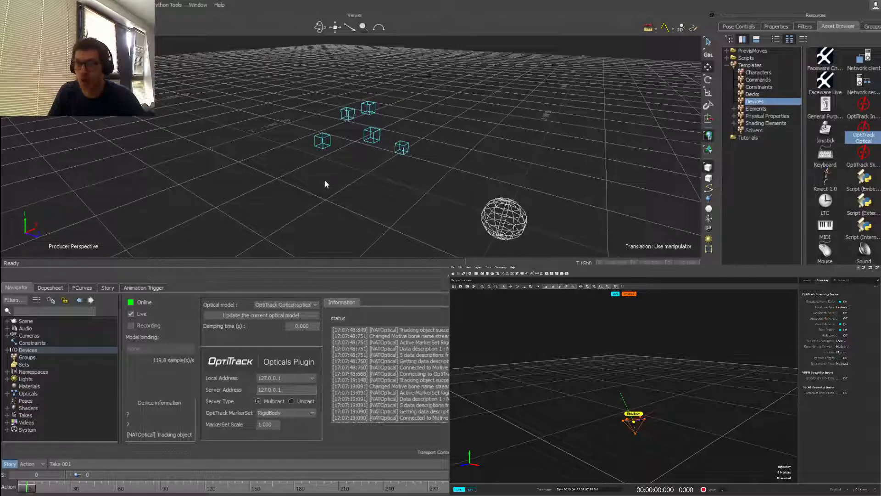
{"action": "left_click_drag", "start_coordinate": [362, 185], "coordinate": [327, 167], "text": "ctrl+shift"}
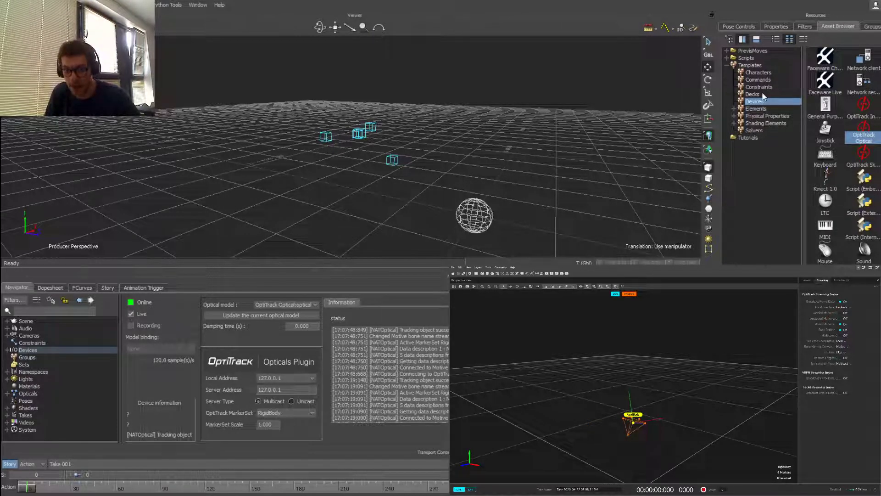
{"action": "left_click", "coordinate": [765, 109]}
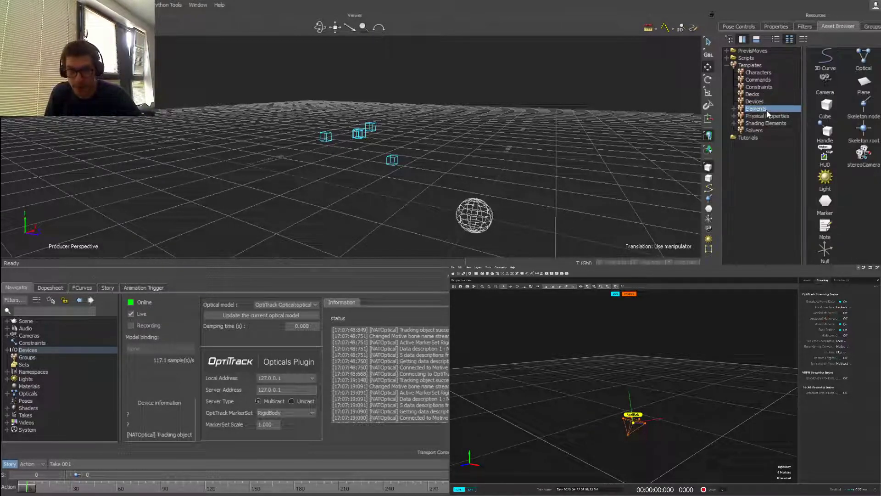
{"action": "left_click", "coordinate": [826, 110]}
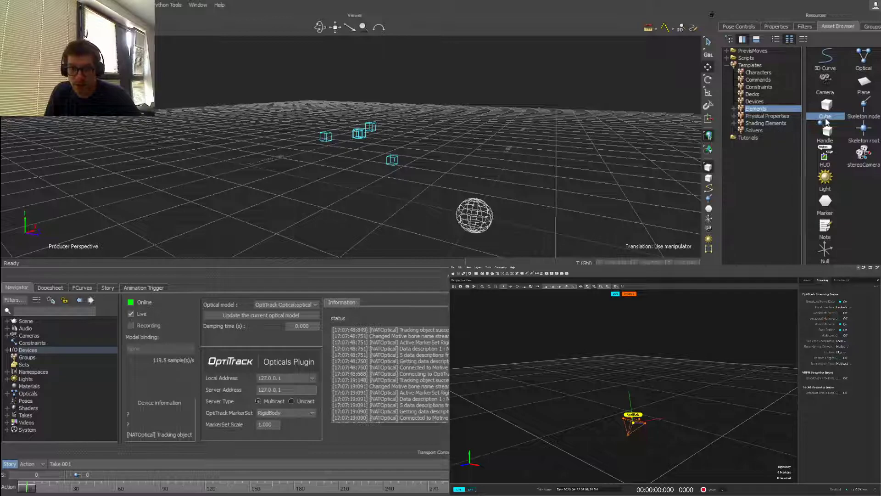
{"action": "left_click_drag", "start_coordinate": [470, 204], "coordinate": [437, 244]}
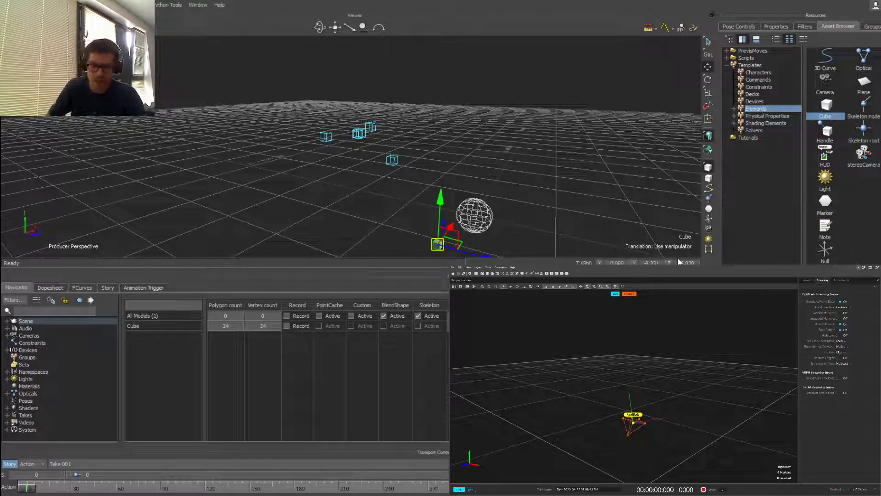
{"action": "type", "text": "0"}
{"action": "key", "text": "Return"}
Scale the cube up uniformly until it is clearly larger than the optical markers, then return to the Translation tool.
{"action": "left_click_drag", "start_coordinate": [531, 196], "coordinate": [495, 199], "text": "ctrl+shift"}
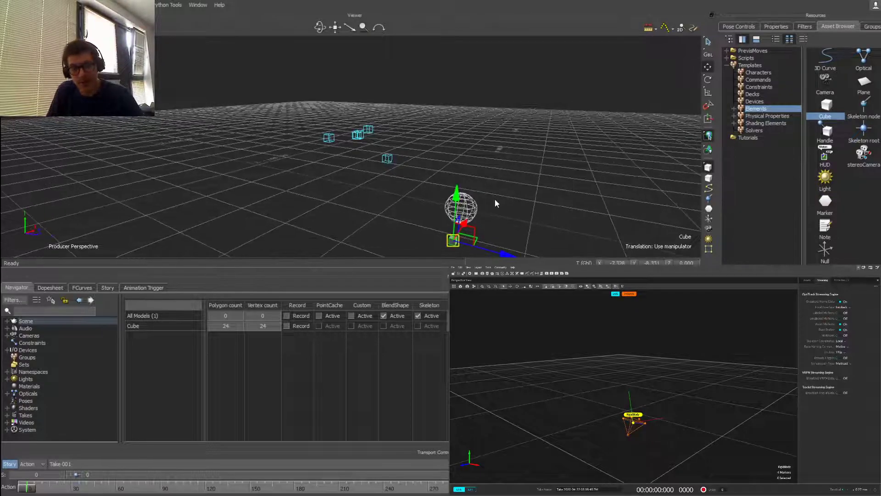
{"action": "key", "text": "s"}
{"action": "left_click_drag", "start_coordinate": [453, 247], "coordinate": [429, 211]}
{"action": "key", "text": "t"}
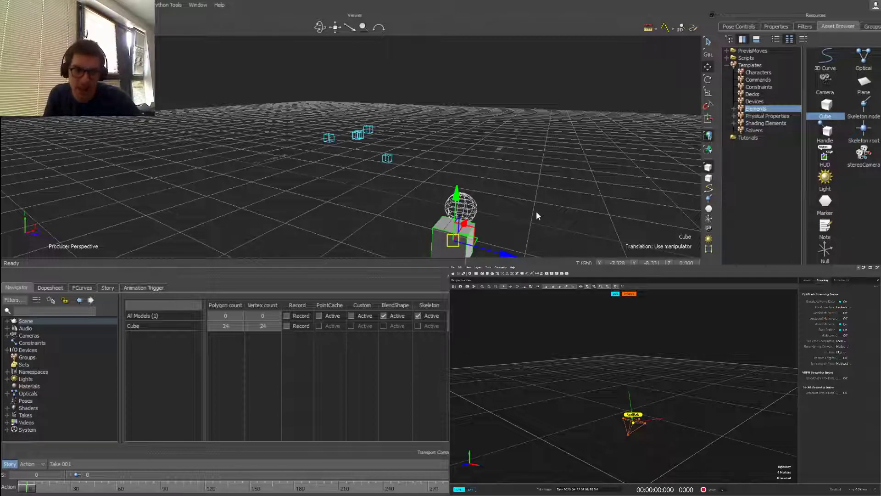
Add a Rigid Body constraint from the Constraints templates to the scene.
{"action": "left_click_drag", "start_coordinate": [535, 213], "coordinate": [662, 143], "text": "ctrl+shift"}
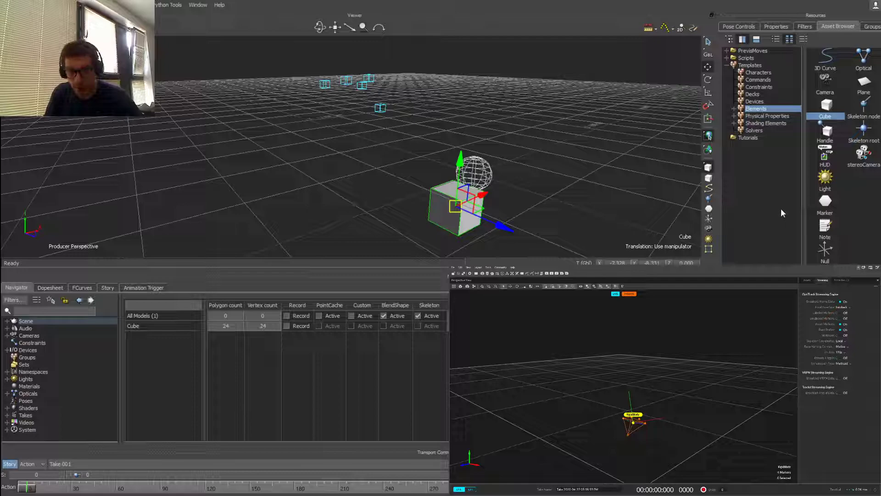
{"action": "left_click", "coordinate": [776, 117]}
{"action": "left_click", "coordinate": [756, 89]}
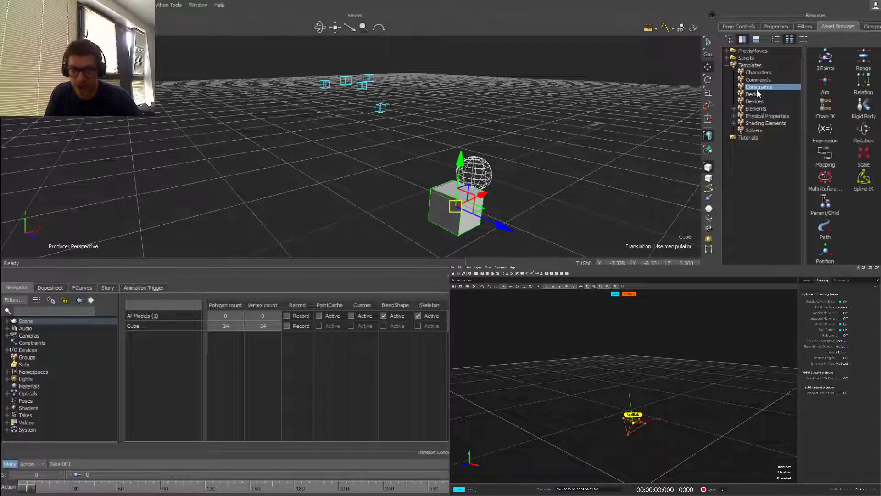
{"action": "left_click", "coordinate": [864, 108]}
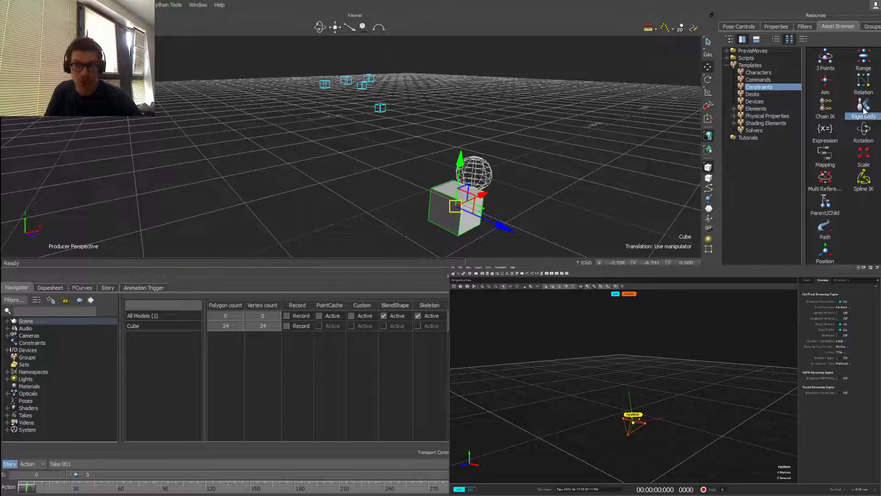
{"action": "left_click_drag", "start_coordinate": [865, 110], "coordinate": [361, 163]}
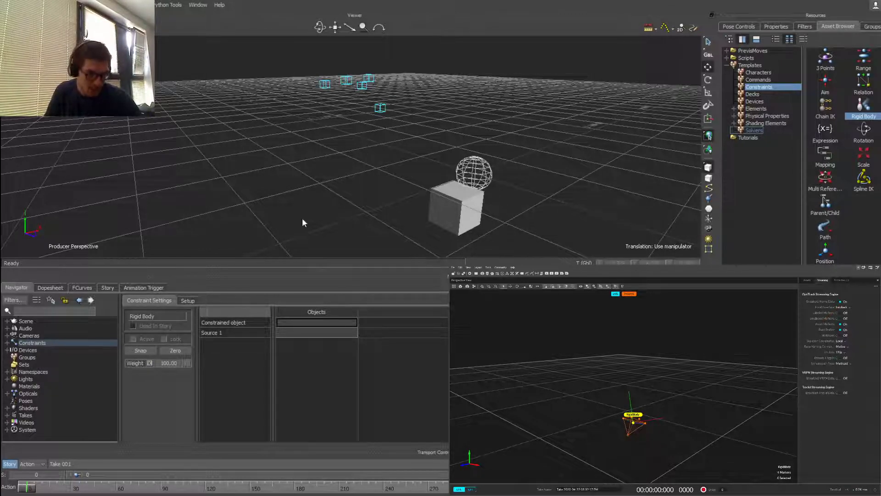
Expand the constraints and the OptiTrack Optical scene hierarchy down to its five markers, with the tree wide enough for their full names.
{"action": "left_click", "coordinate": [7, 343]}
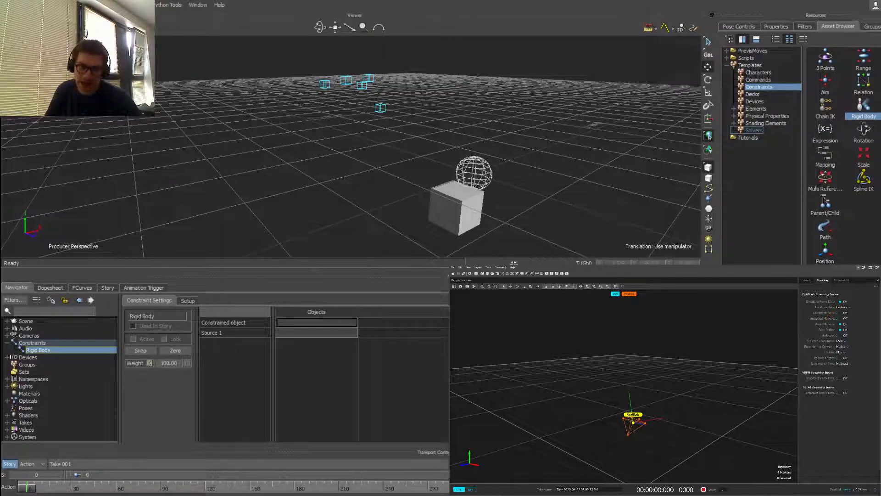
{"action": "left_click_drag", "start_coordinate": [362, 152], "coordinate": [353, 163], "text": "ctrl+shift"}
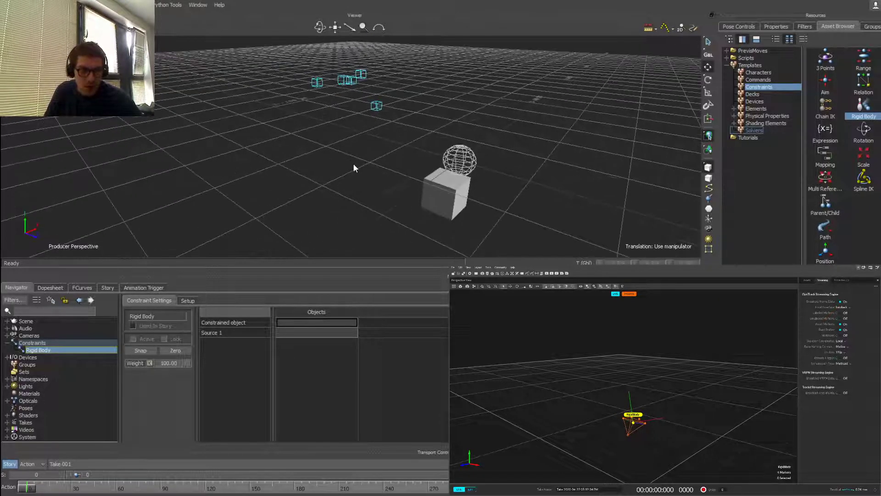
{"action": "left_click", "coordinate": [6, 321]}
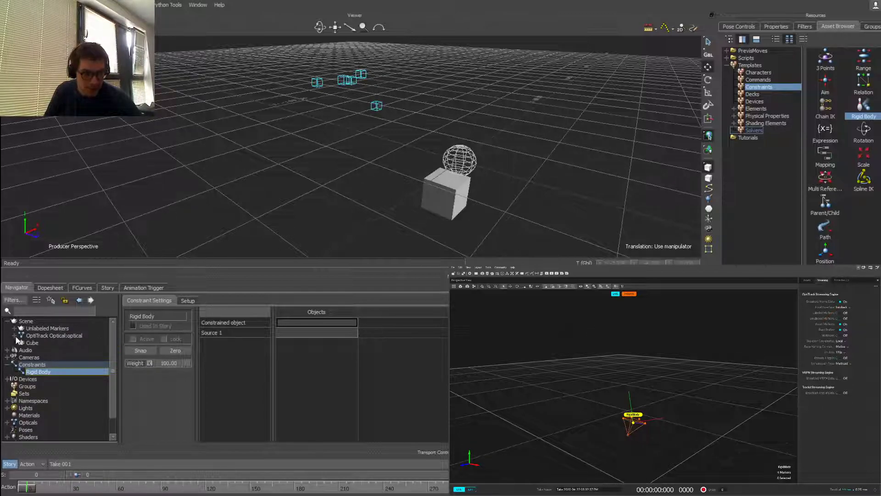
{"action": "left_click", "coordinate": [14, 335]}
{"action": "left_click", "coordinate": [21, 343]}
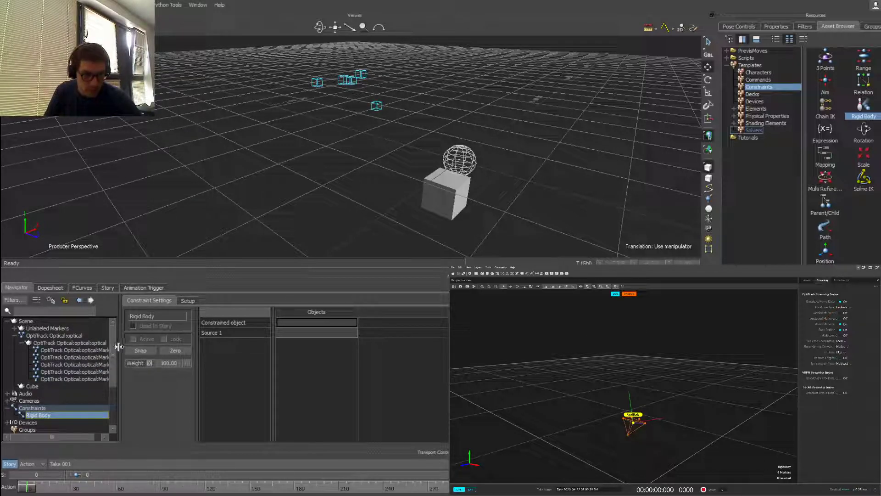
{"action": "left_click_drag", "start_coordinate": [118, 346], "coordinate": [168, 347]}
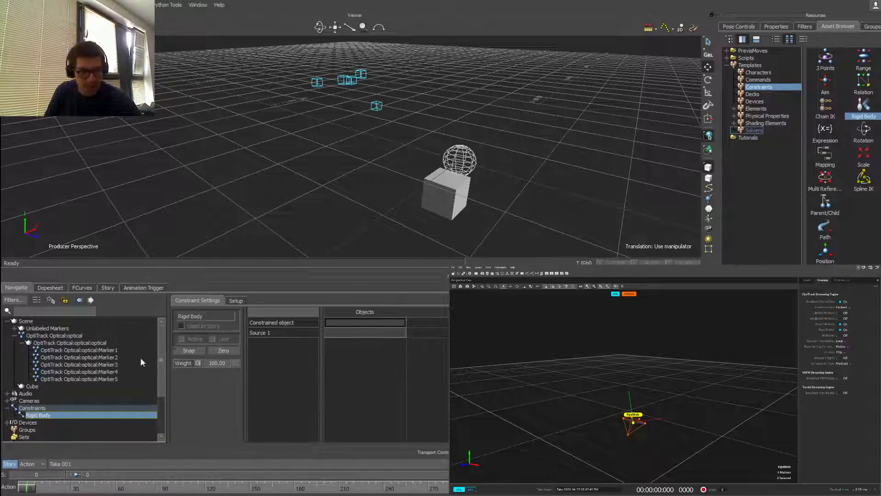
Assign OptiTrack Optical Marker1 as Source 1 and Marker2 as Source 2 of the Rigid Body constraint.
{"action": "left_click", "coordinate": [108, 350]}
{"action": "left_click", "coordinate": [112, 379], "text": "shift"}
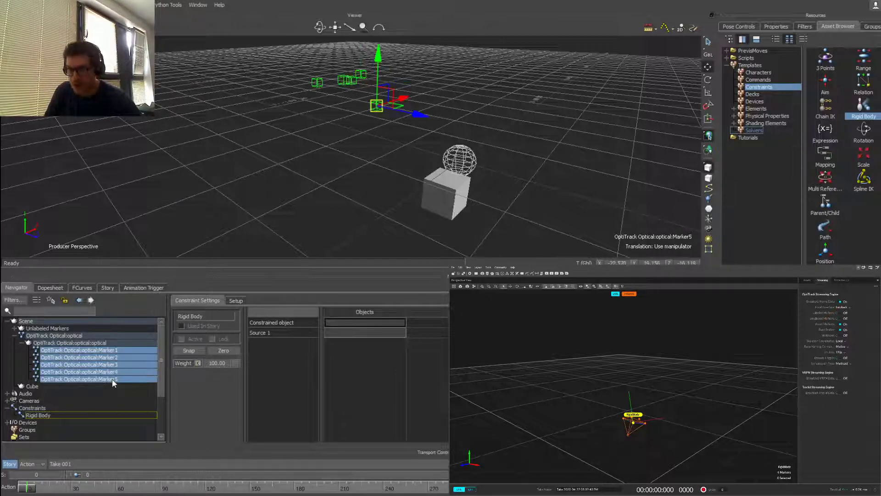
{"action": "left_click", "coordinate": [113, 351]}
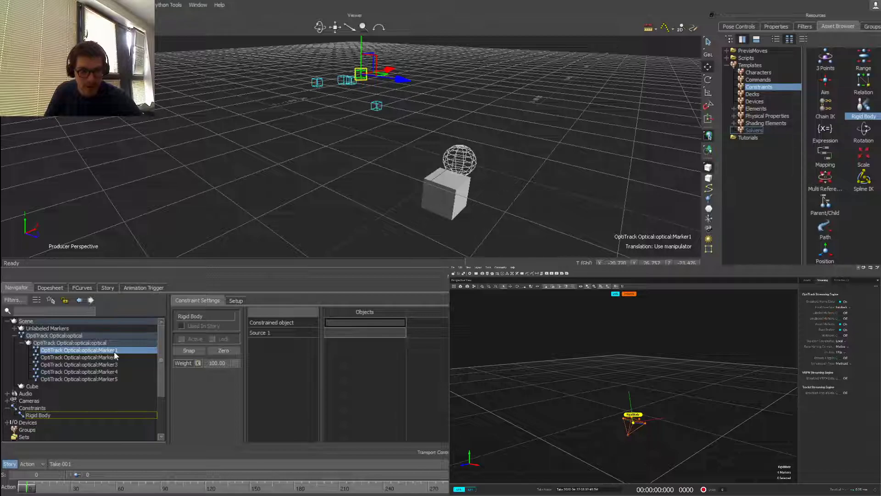
{"action": "mouse_move", "coordinate": [114, 357]}
{"action": "left_mouse_down"}
{"action": "mouse_move", "coordinate": [343, 357]}
{"action": "mouse_move", "coordinate": [344, 333]}
{"action": "left_mouse_up"}
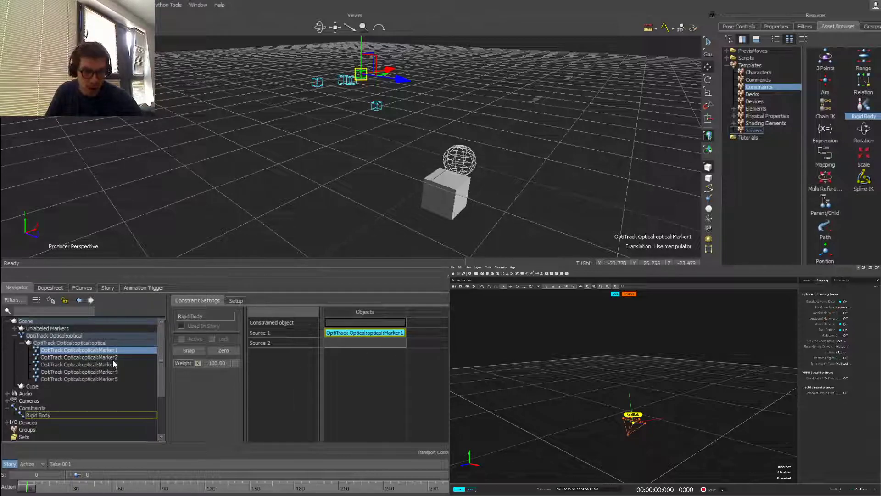
{"action": "left_click_drag", "start_coordinate": [114, 364], "coordinate": [297, 349]}
{"action": "left_click_drag", "start_coordinate": [363, 348], "coordinate": [363, 345]}
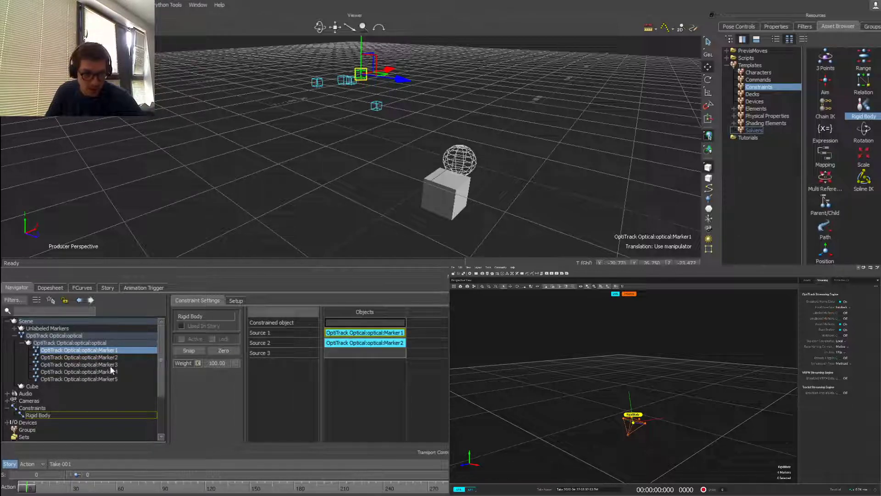
Assign OptiTrack Optical Marker3, Marker4 and Marker5 as Sources 3 to 5 and the Cube as constrained object of the Rigid Body constraint.
{"action": "left_click_drag", "start_coordinate": [110, 372], "coordinate": [372, 362]}
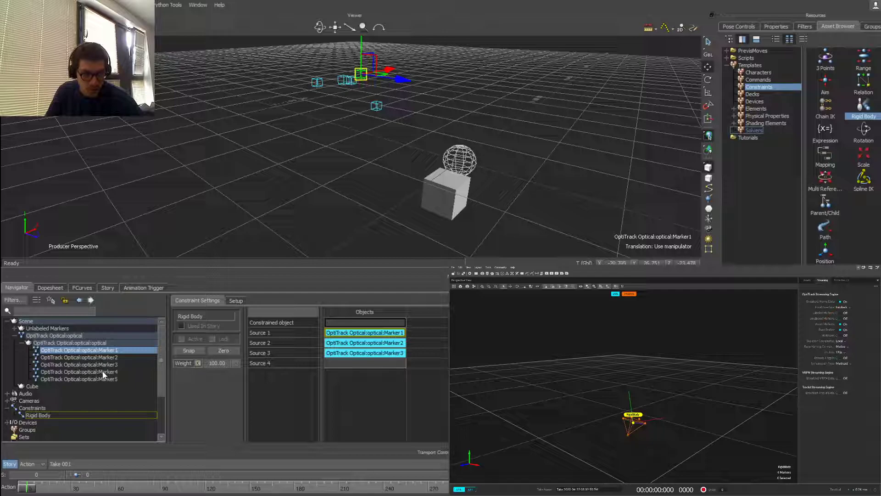
{"action": "left_click_drag", "start_coordinate": [108, 379], "coordinate": [377, 373]}
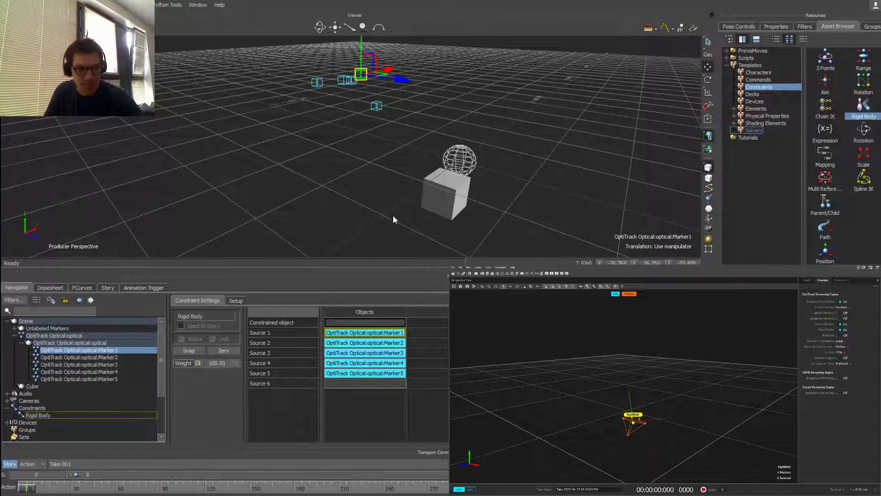
{"action": "left_click", "coordinate": [36, 387]}
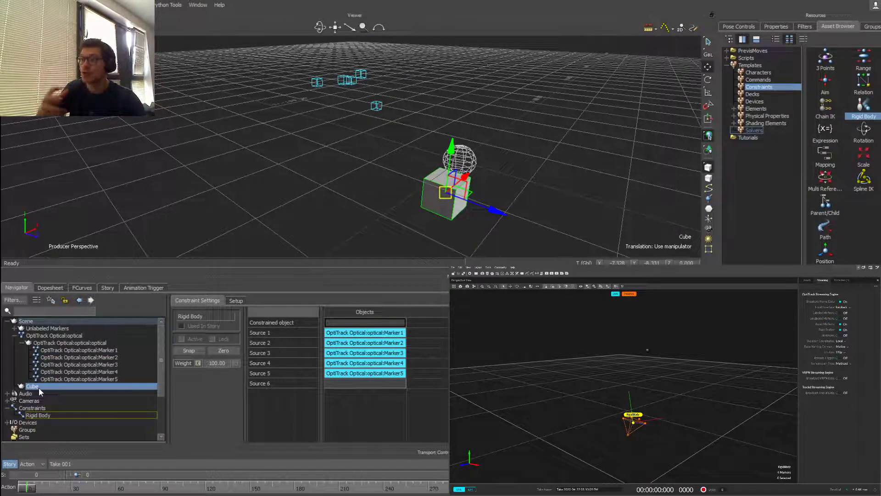
{"action": "left_click_drag", "start_coordinate": [39, 388], "coordinate": [365, 322]}
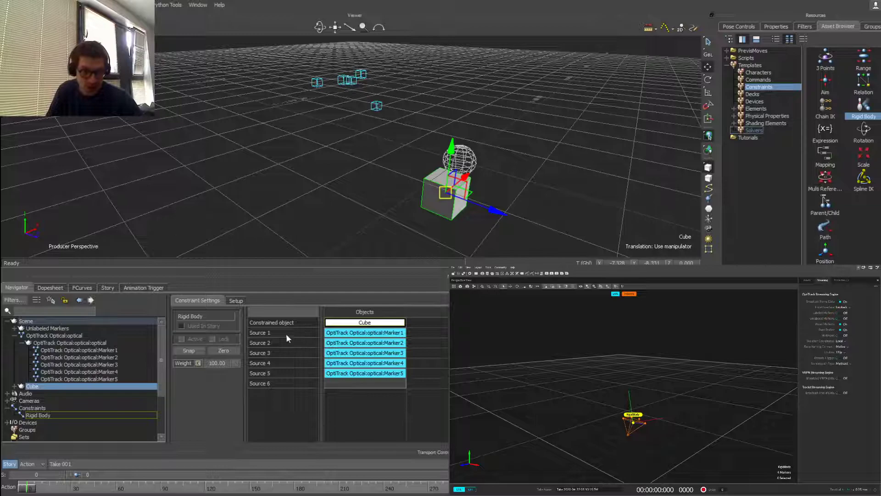
Activate the Rigid Body constraint with the Cube zeroed onto the markers, and inspect its tracked motion from several angles.
{"action": "left_click", "coordinate": [218, 349]}
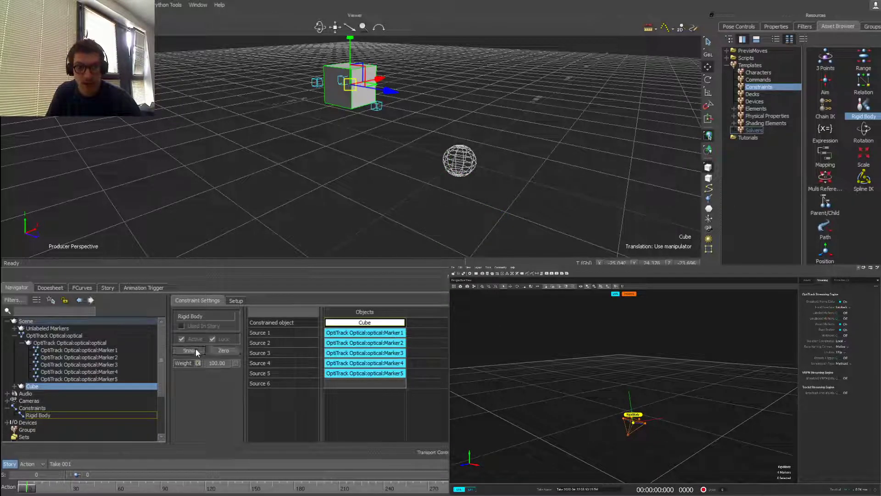
{"action": "left_click", "coordinate": [182, 339]}
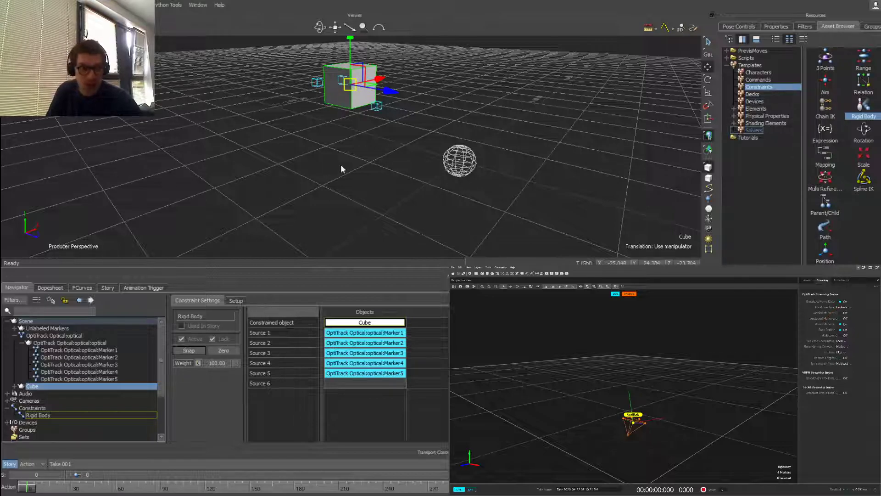
{"action": "left_click_drag", "start_coordinate": [268, 147], "coordinate": [420, 166]}
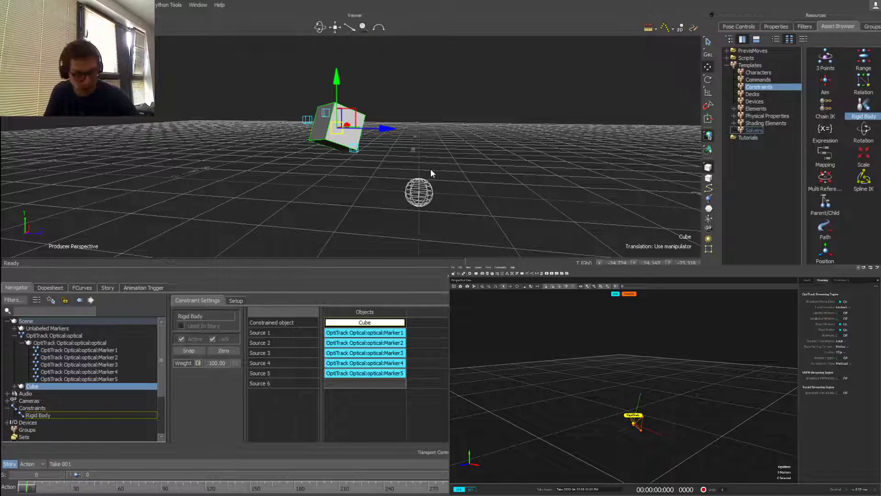
{"action": "scroll", "coordinate": [444, 170], "scroll_direction": "up", "scroll_amount": 2}
{"action": "scroll", "coordinate": [405, 182], "scroll_direction": "up", "scroll_amount": 2}
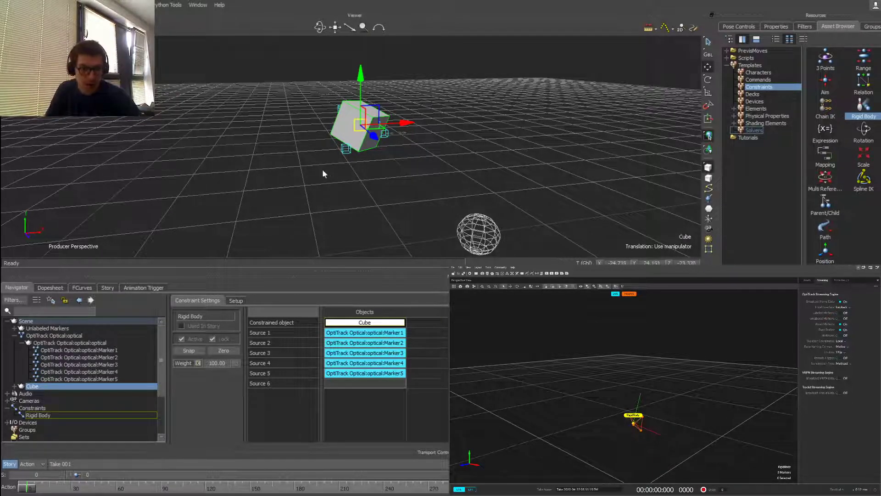
{"action": "left_click_drag", "start_coordinate": [322, 171], "coordinate": [438, 194]}
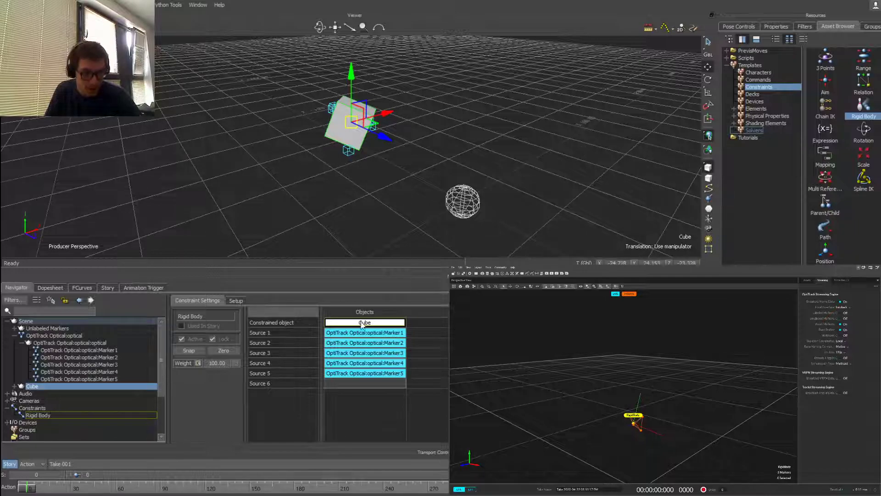
Delete the Cube and place a Camera from the Elements templates in the scene just below the optical markers.
{"action": "key", "text": "Delete"}
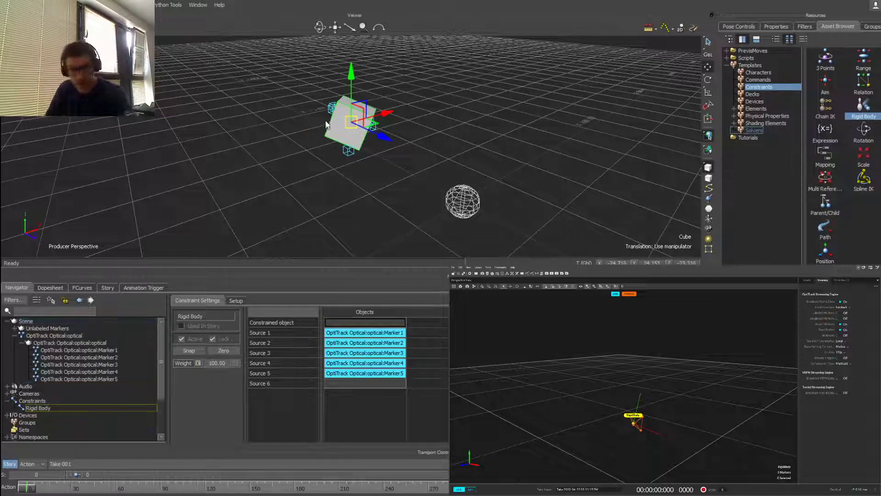
{"action": "mouse_move", "coordinate": [462, 219]}
{"action": "left_mouse_down"}
{"action": "mouse_move", "coordinate": [373, 192]}
{"action": "mouse_move", "coordinate": [396, 194]}
{"action": "left_mouse_up"}
{"action": "left_click", "coordinate": [758, 67]}
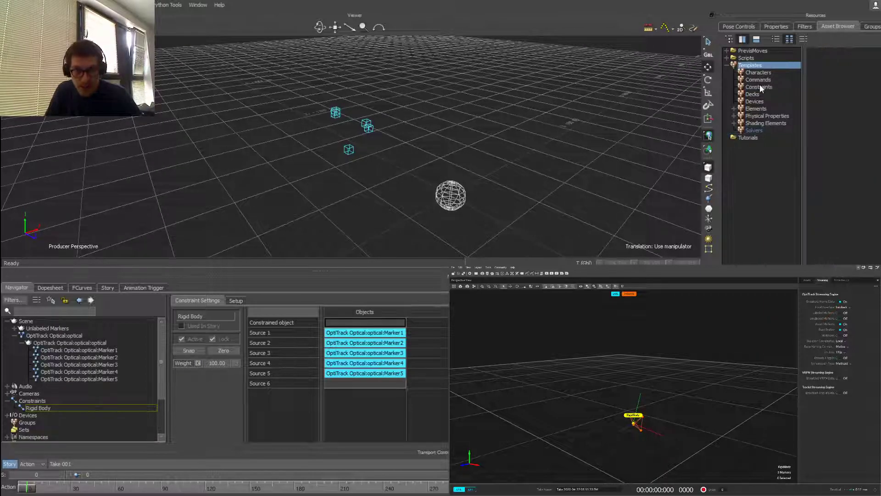
{"action": "left_click", "coordinate": [764, 73]}
{"action": "left_click", "coordinate": [762, 93]}
{"action": "left_click", "coordinate": [760, 102]}
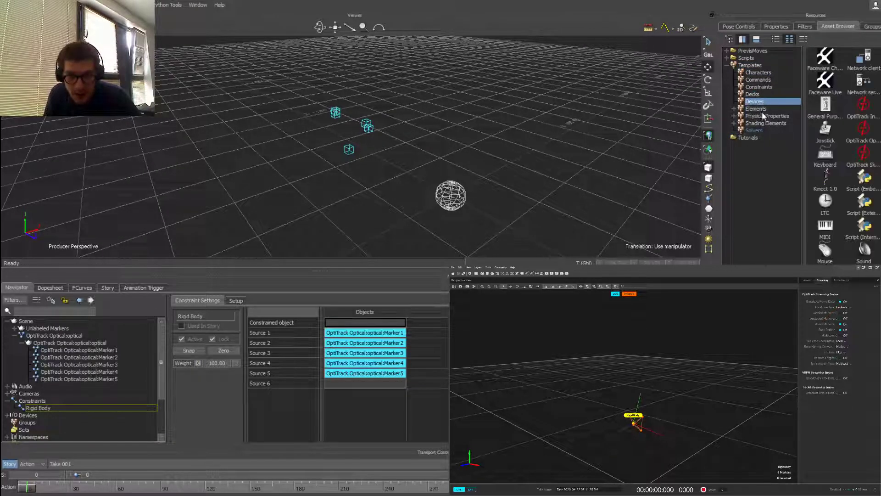
{"action": "left_click", "coordinate": [757, 109]}
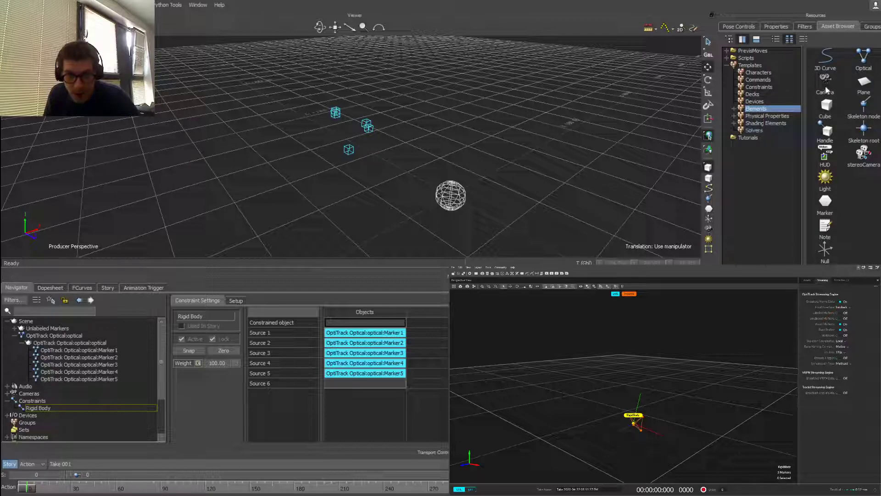
{"action": "left_click_drag", "start_coordinate": [389, 205], "coordinate": [368, 193]}
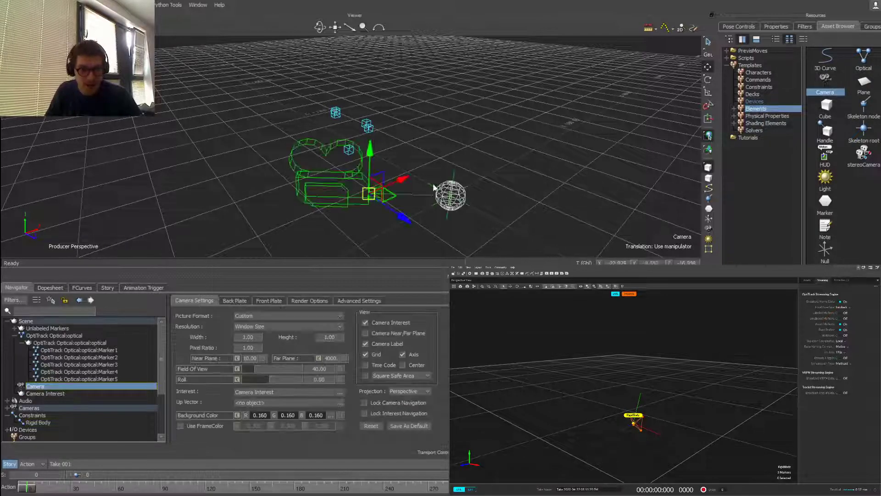
Assign the Camera as the constrained object of the Rigid Body constraint and zero its offset to the markers.
{"action": "left_click_drag", "start_coordinate": [502, 156], "coordinate": [462, 145], "text": "ctrl+shift"}
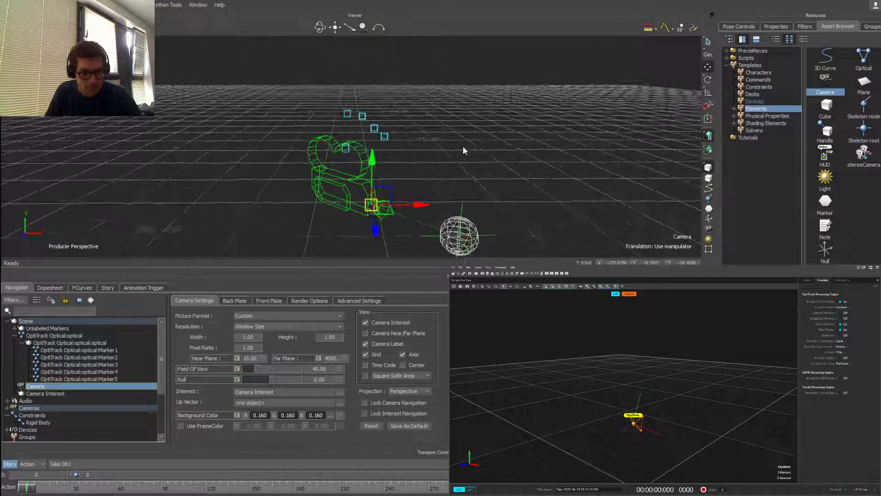
{"action": "left_click", "coordinate": [44, 422]}
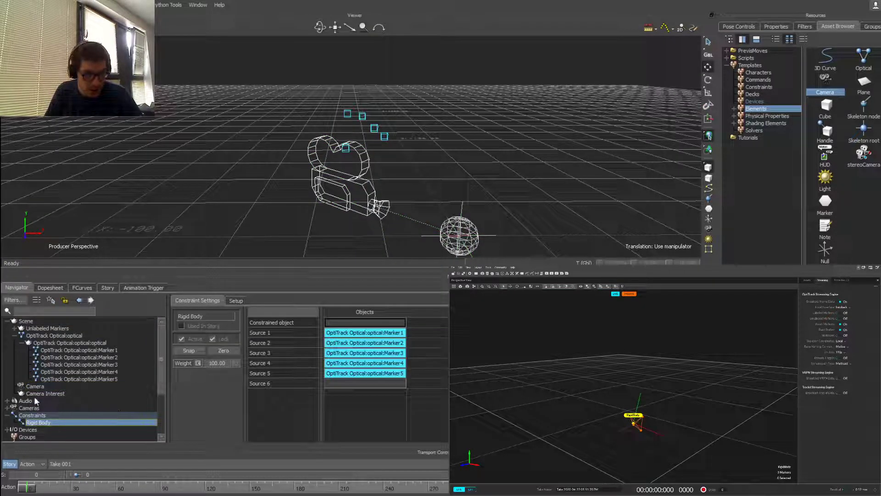
{"action": "left_click_drag", "start_coordinate": [46, 379], "coordinate": [329, 354]}
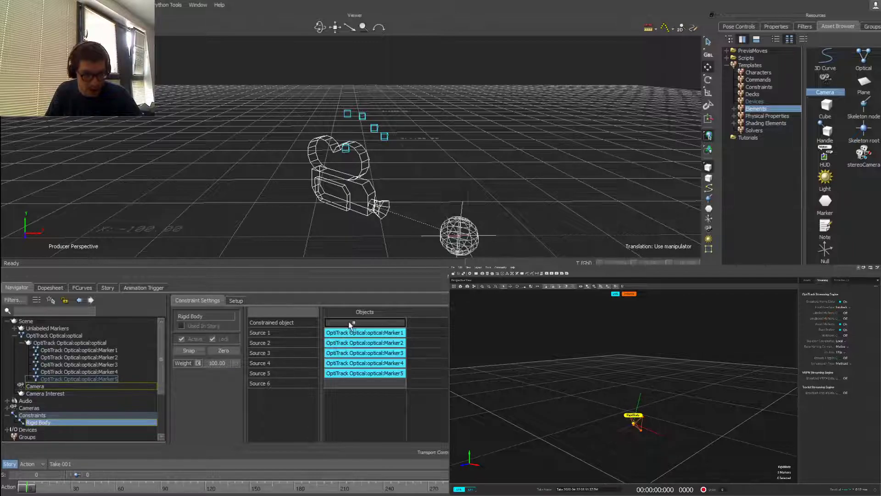
{"action": "left_click_drag", "start_coordinate": [351, 325], "coordinate": [352, 323]}
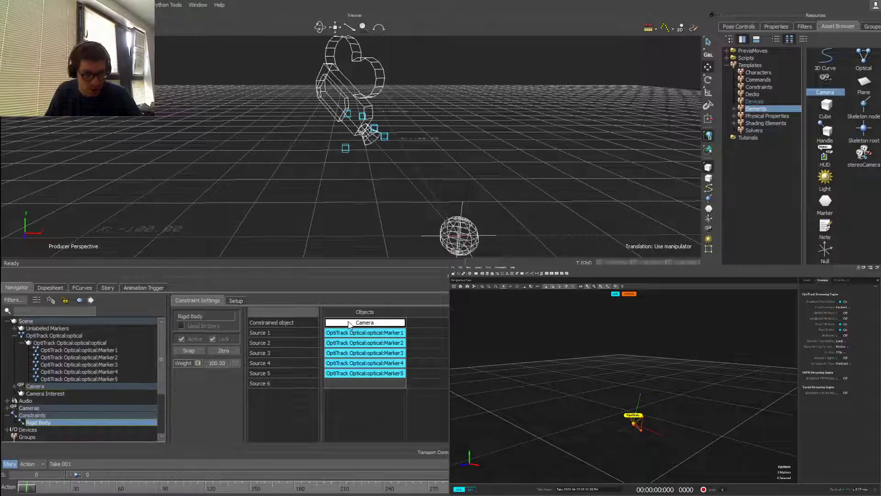
{"action": "left_click", "coordinate": [225, 348]}
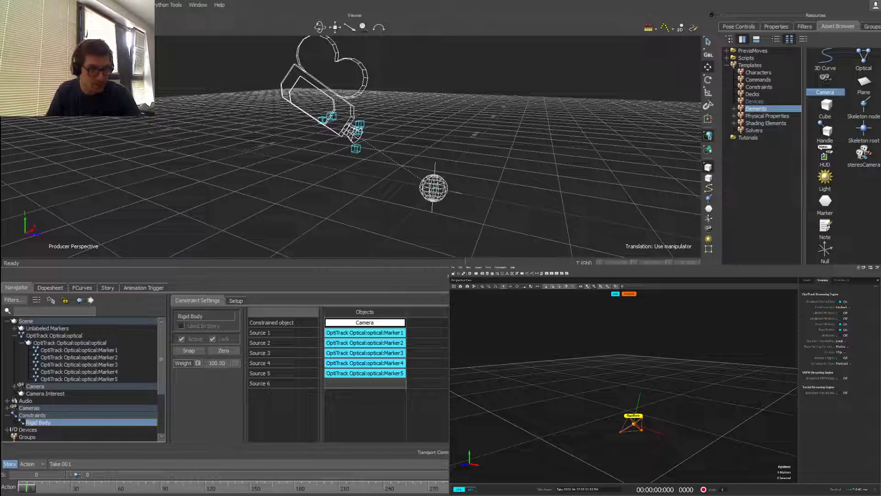
Look through the constrained Camera to examine its tracked view, then return to the Producer Perspective and view the camera from another angle.
{"action": "key", "text": "ctrl+e"}
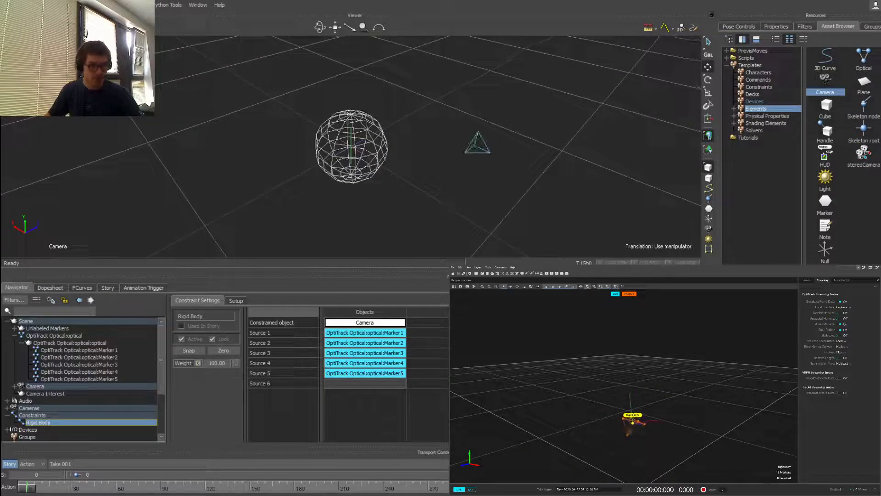
{"action": "key", "text": "ctrl+e"}
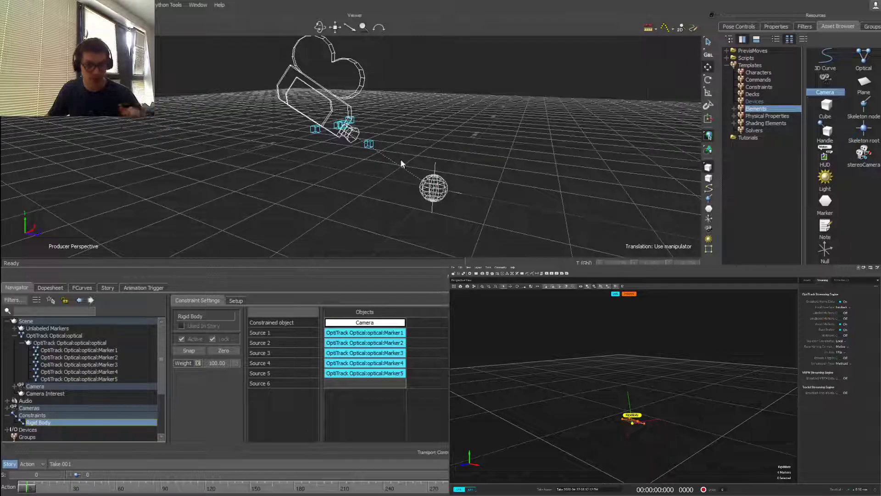
{"action": "left_click_drag", "start_coordinate": [453, 172], "coordinate": [579, 227]}
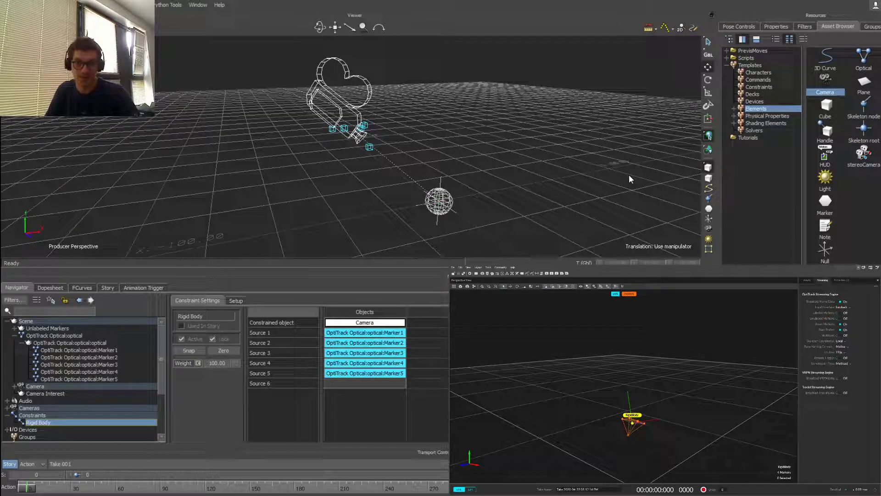